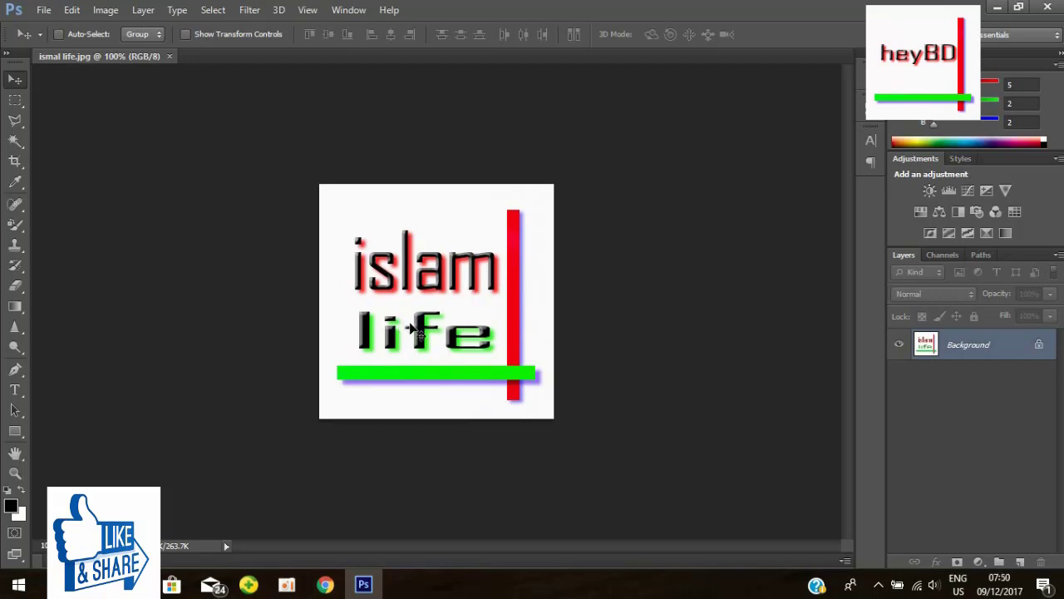
Create a new 300×300 pixel document with a transparent background.
left_click(47, 12)
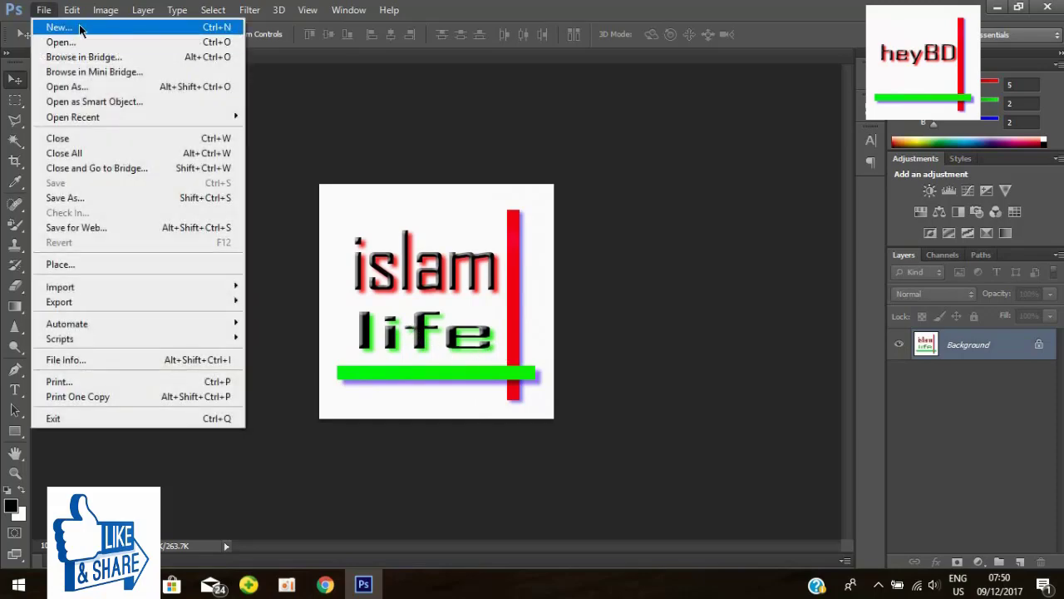
left_click(55, 27)
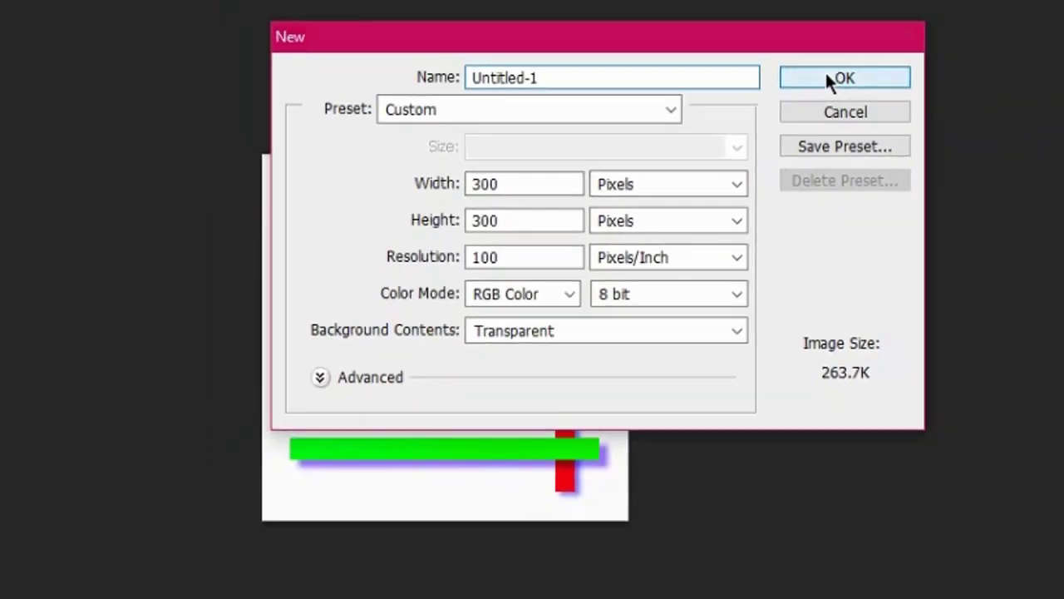
left_click(918, 39)
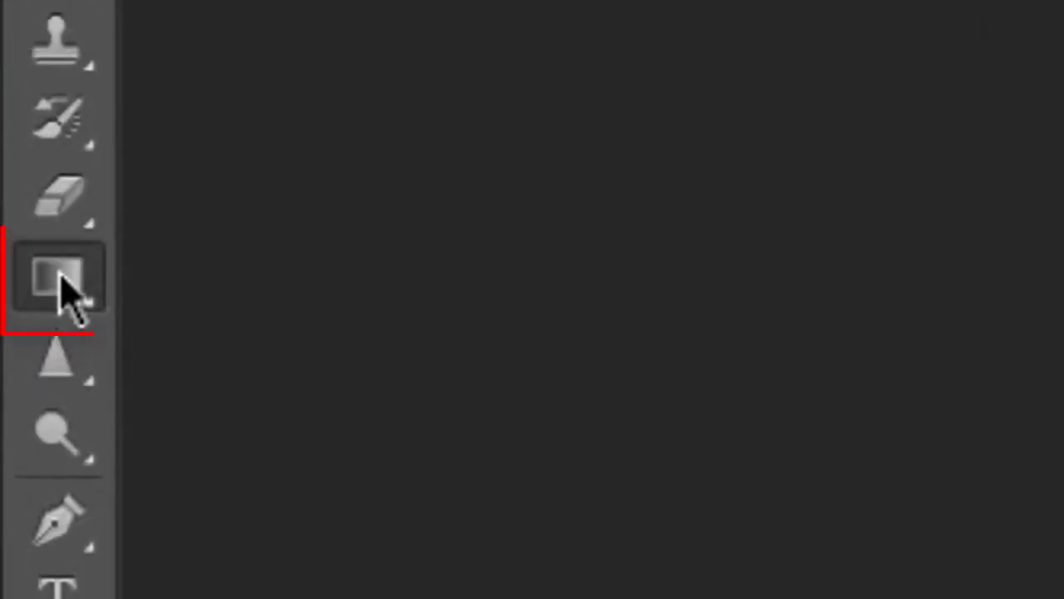
With the Gradient tool, pick the Violet, Green, Orange gradient preset.
left_click(82, 259)
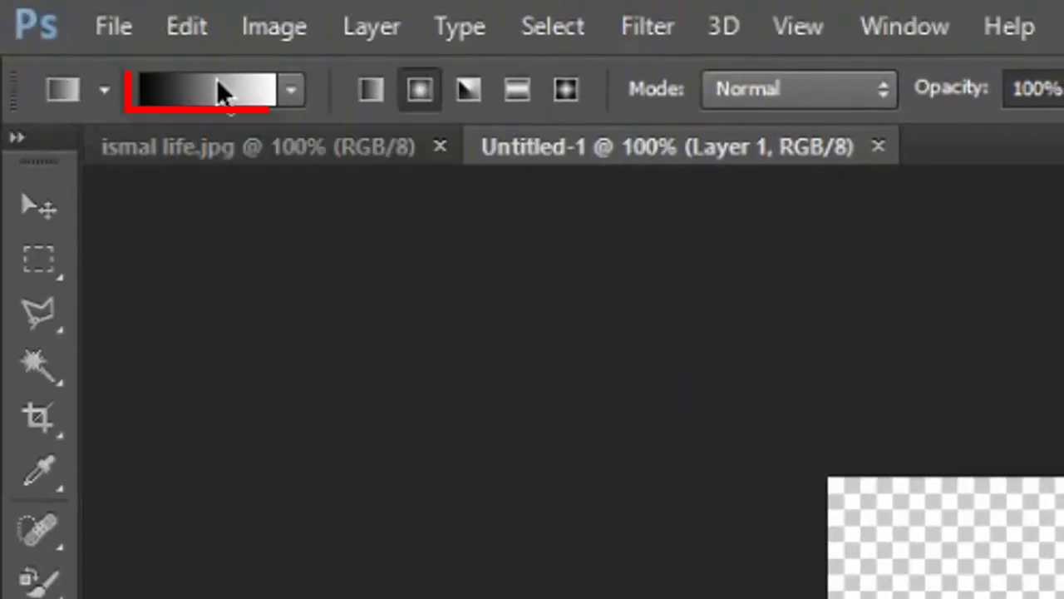
left_click(219, 53)
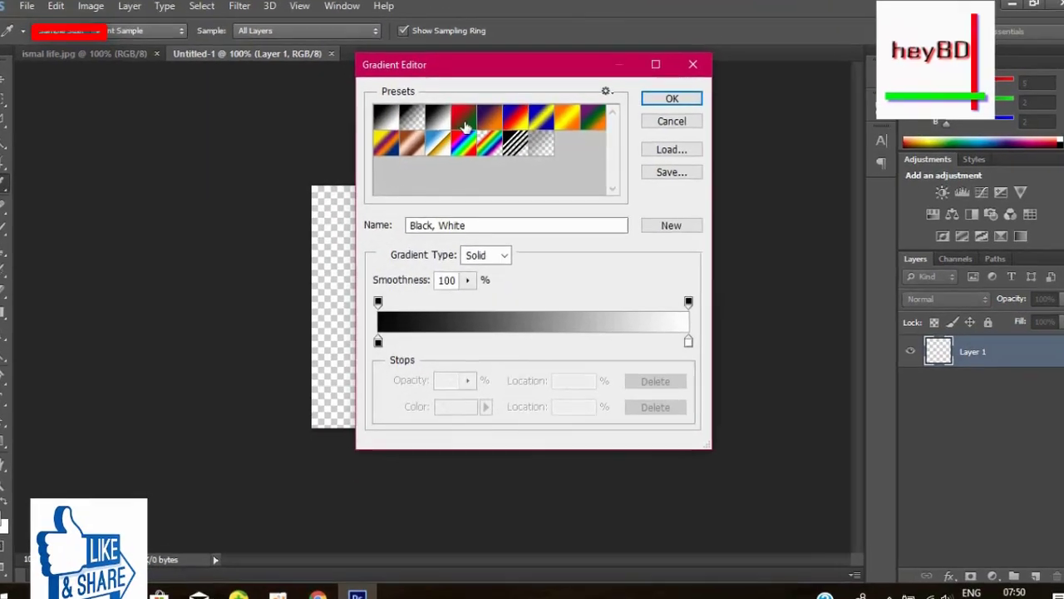
left_click(790, 200)
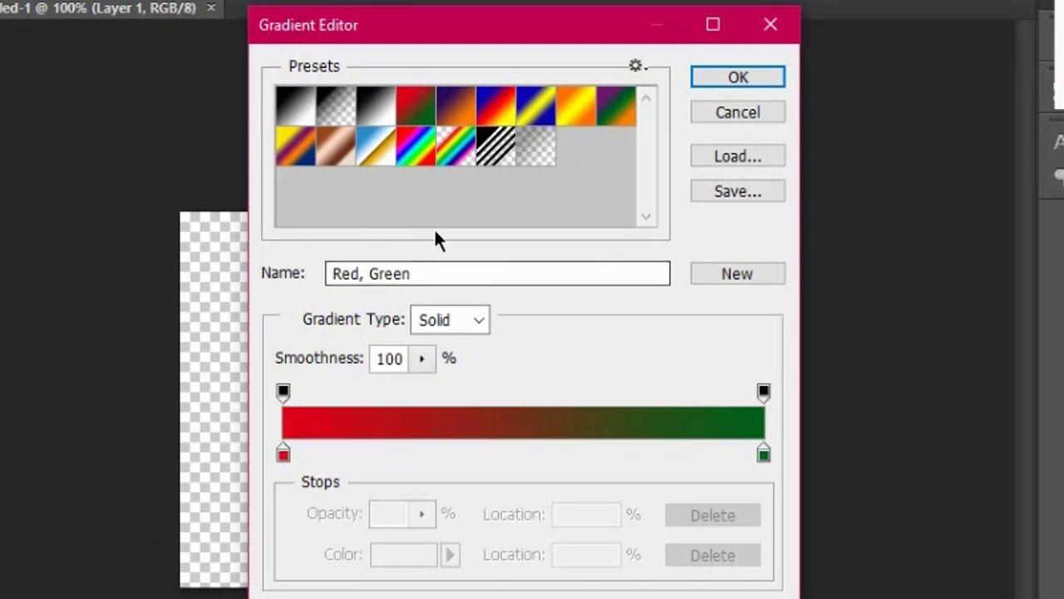
left_click(620, 122)
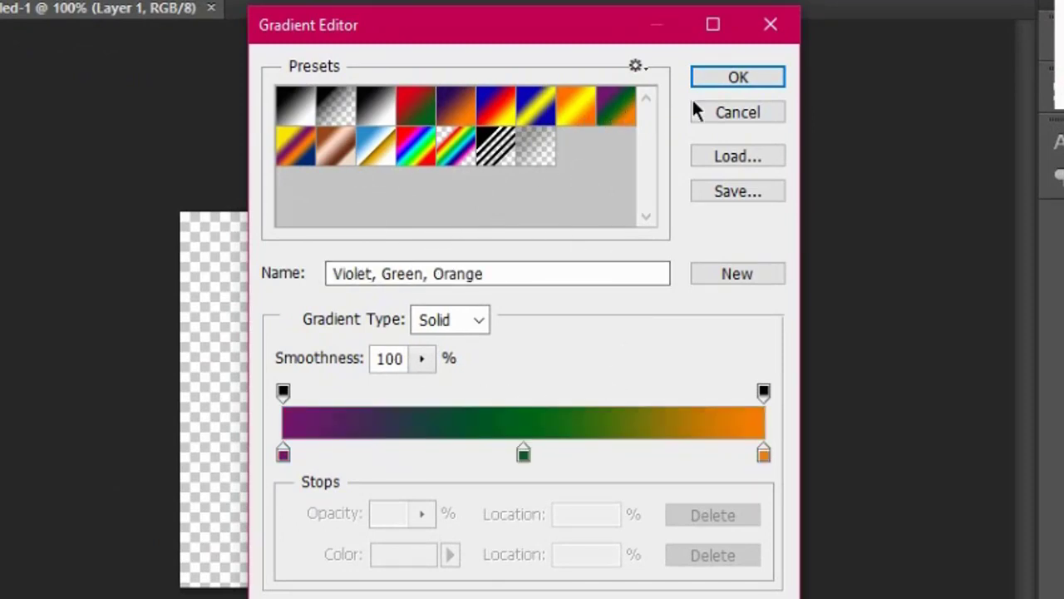
left_click(726, 79)
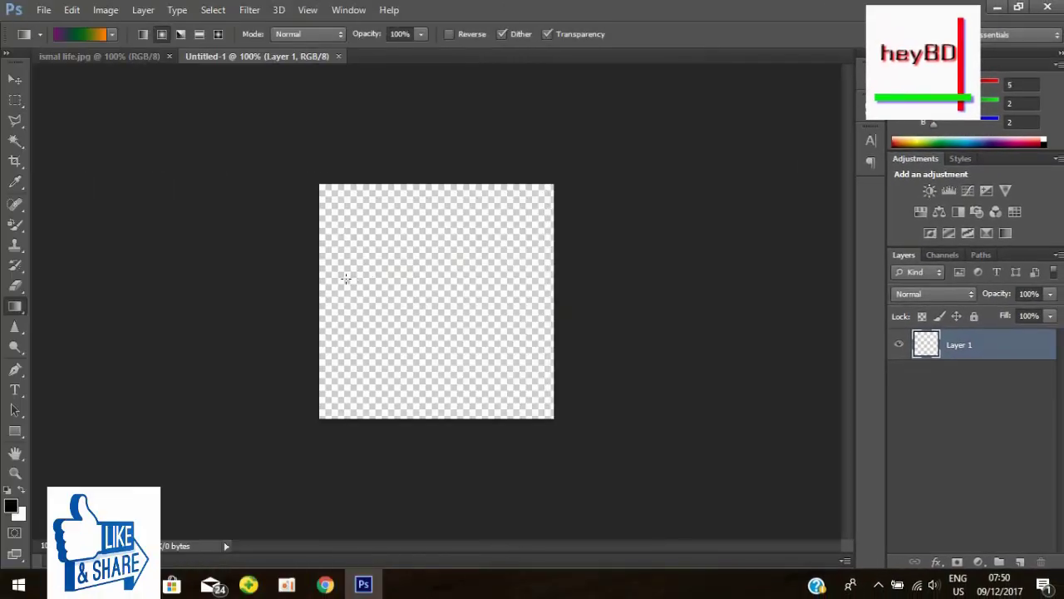
Undo a trial radial fill and drag a linear gradient from top-left to bottom-right.
mouse_move(347, 277)
left_mouse_down()
mouse_move(491, 308)
mouse_move(548, 306)
left_mouse_up()
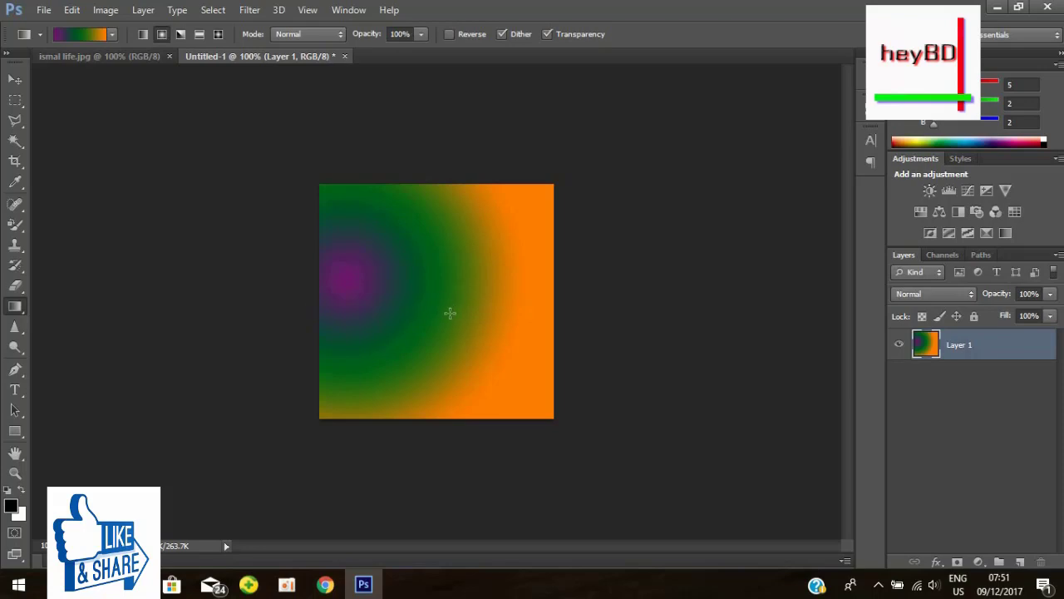
left_click(333, 223)
key("ctrl+z")
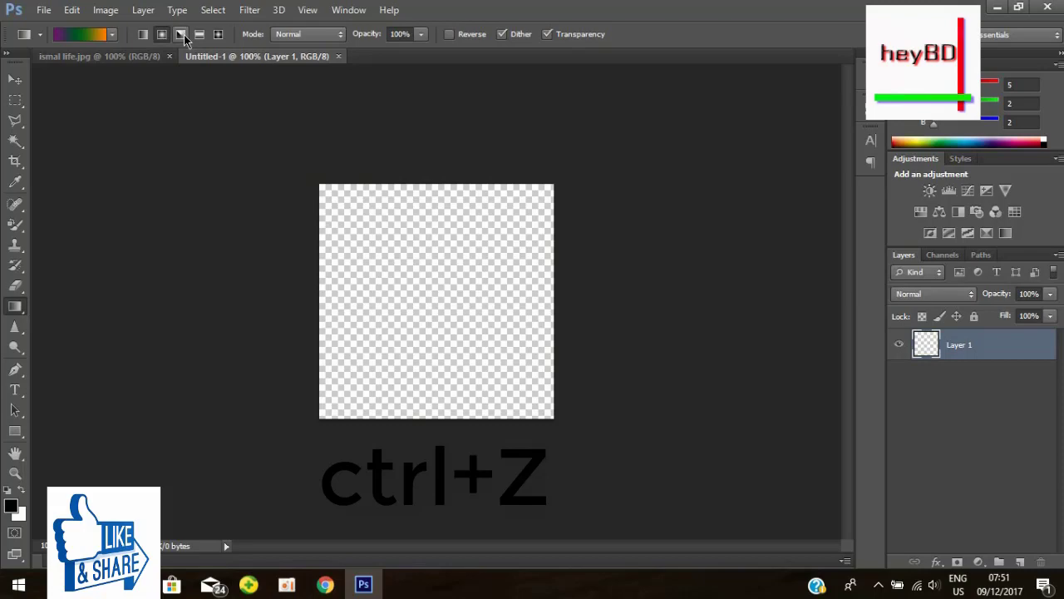
left_click(148, 36)
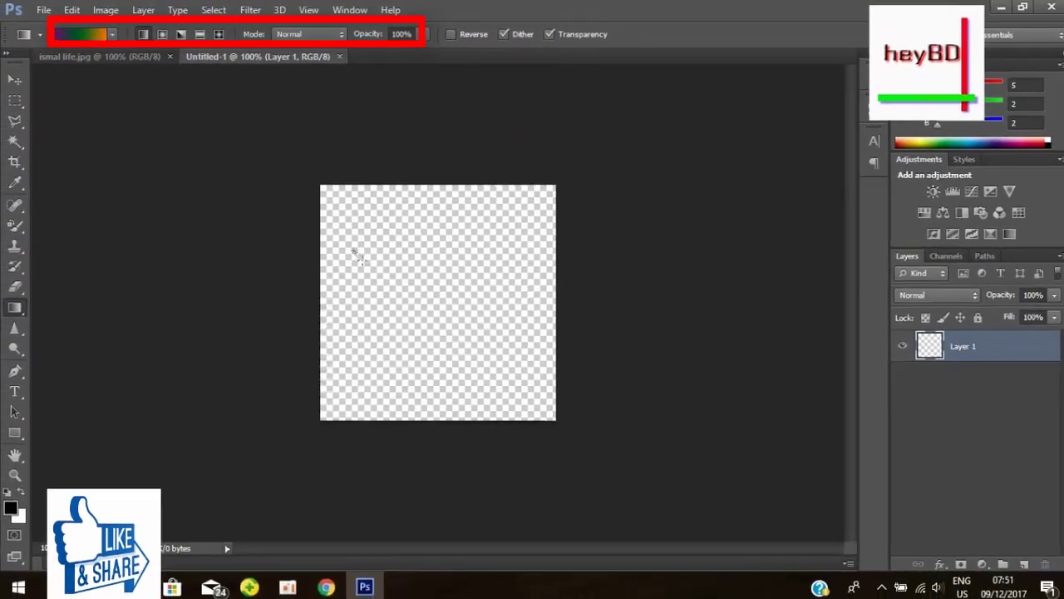
left_click_drag(354, 252, 496, 359)
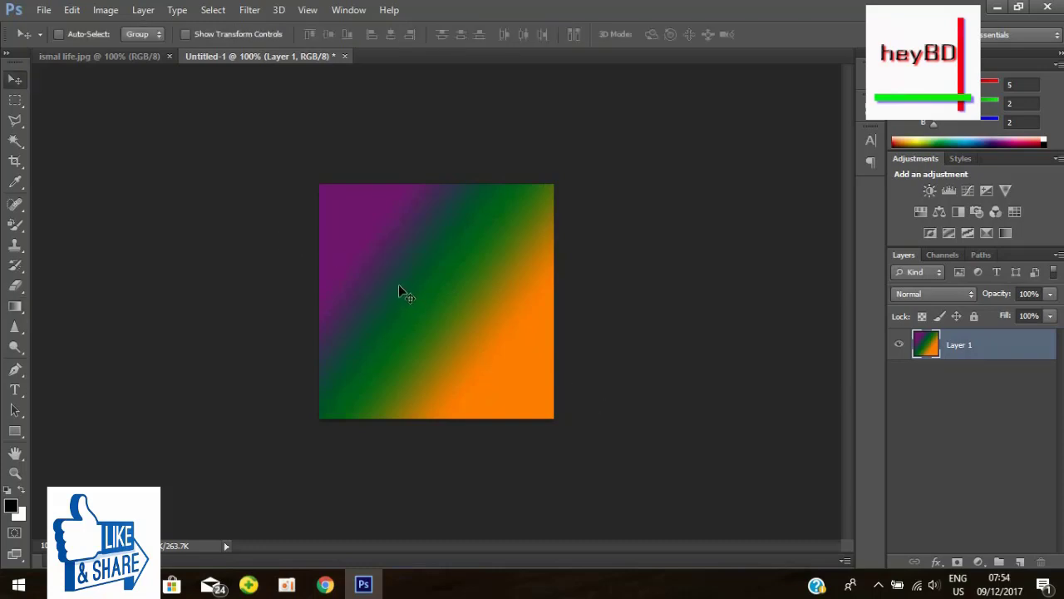
Add the text 'islam' near the top of the canvas.
left_click(21, 392)
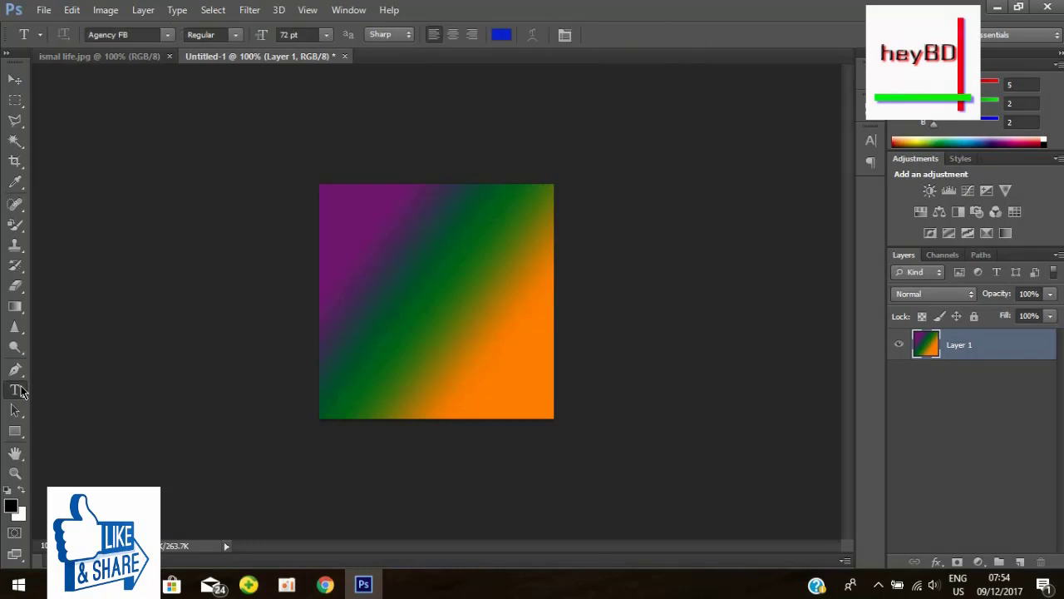
left_click(364, 230)
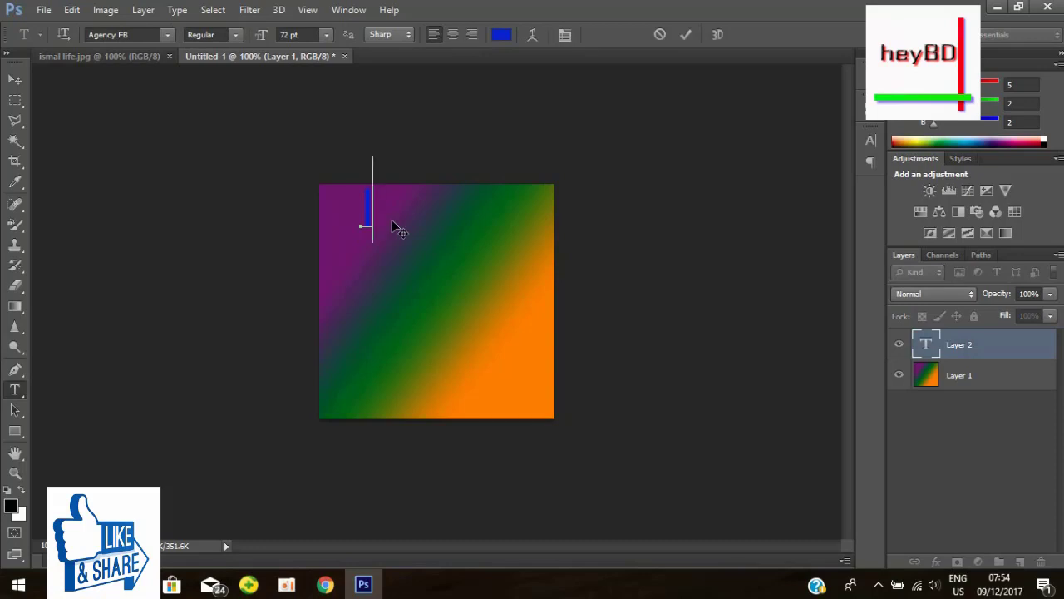
type("slam")
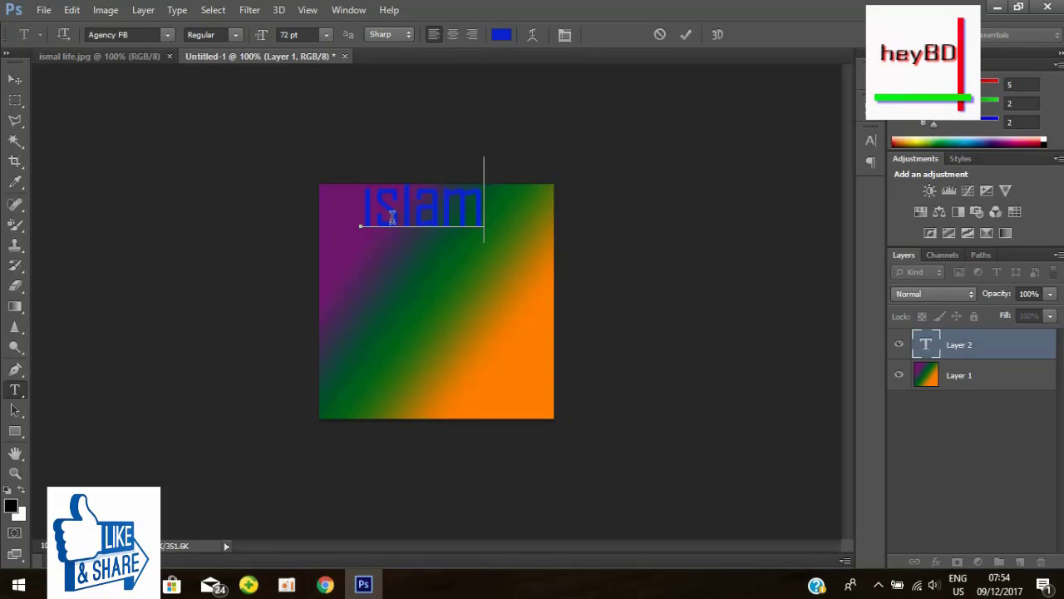
left_click(15, 80)
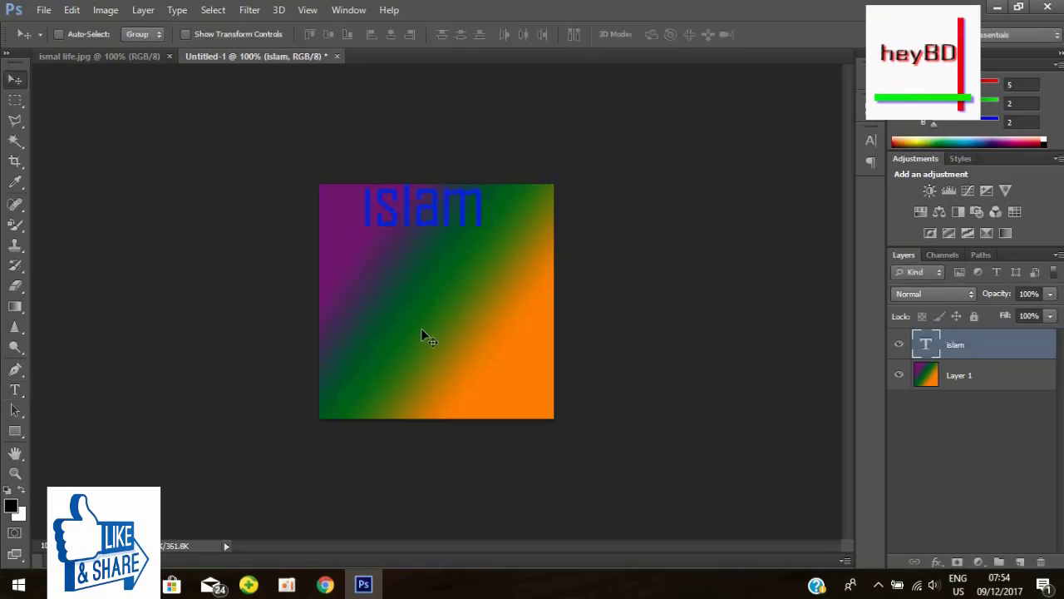
Enlarge and move the 'islam' text to span most of the canvas across its centre.
key("ctrl+t")
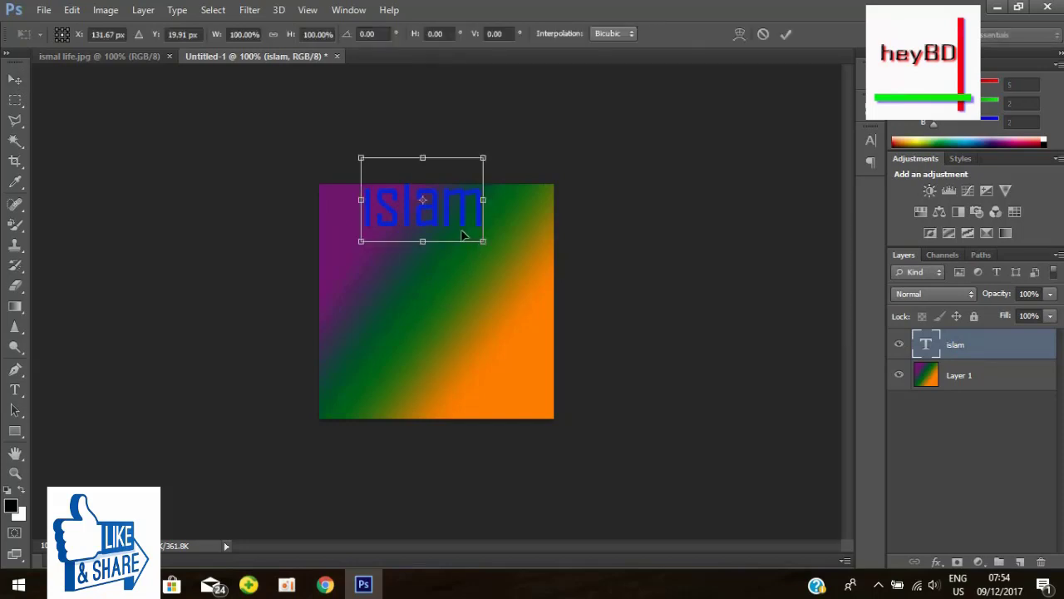
left_click_drag(463, 236, 462, 288)
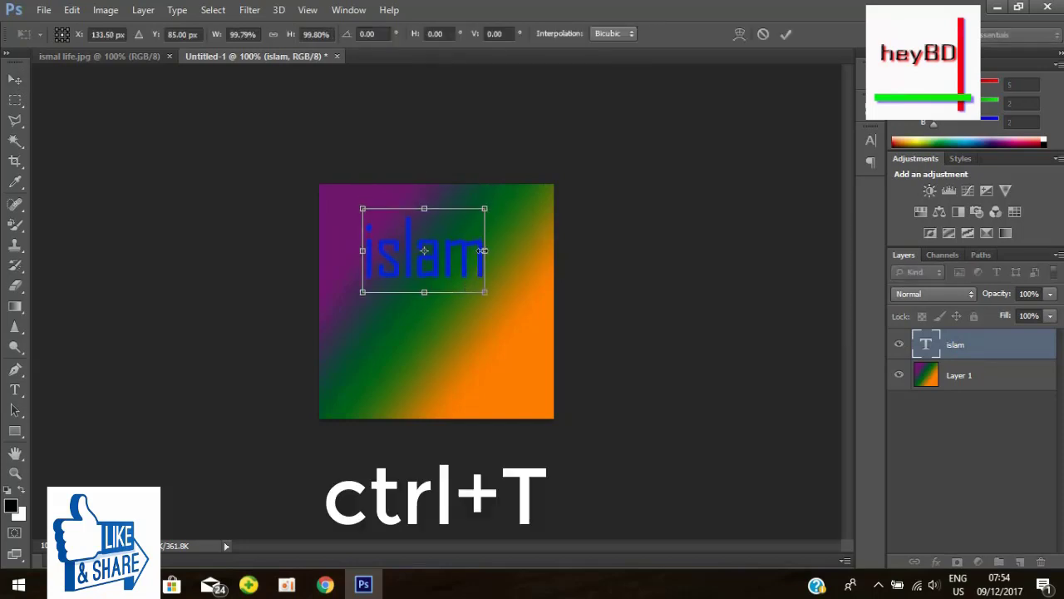
left_click_drag(486, 250, 498, 255)
mouse_move(429, 285)
left_mouse_down()
mouse_move(424, 332)
mouse_move(434, 329)
left_mouse_up()
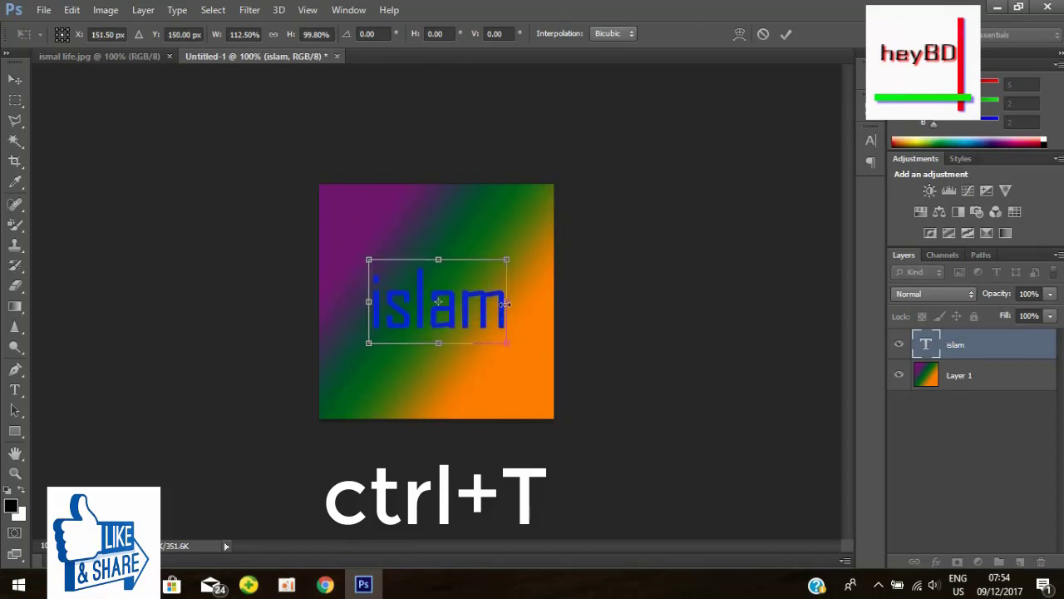
left_click_drag(507, 301, 520, 301)
left_click_drag(521, 260, 529, 240)
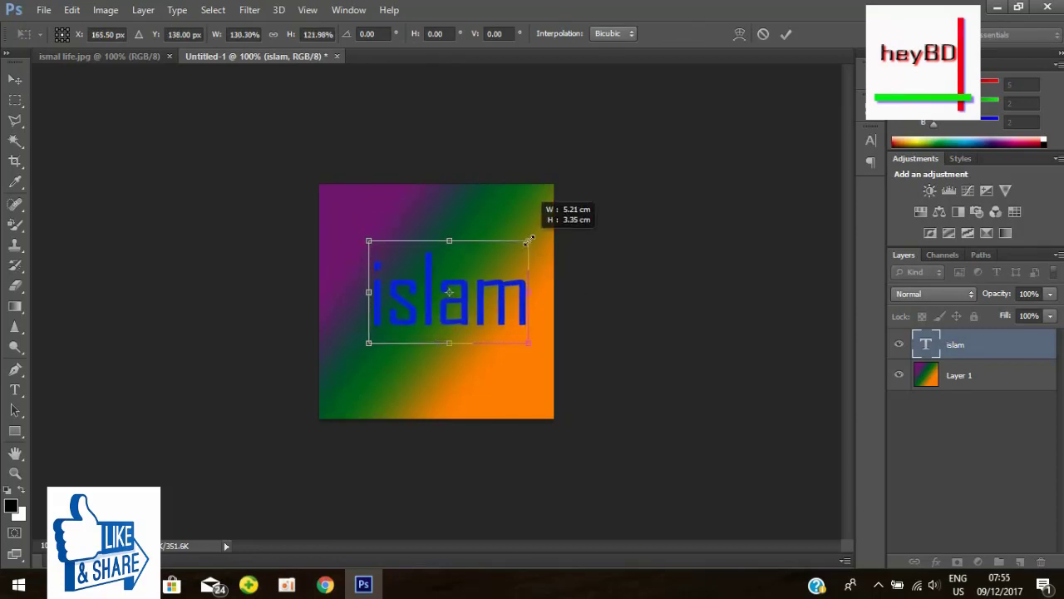
left_click_drag(368, 292, 351, 292)
left_click_drag(440, 343, 440, 355)
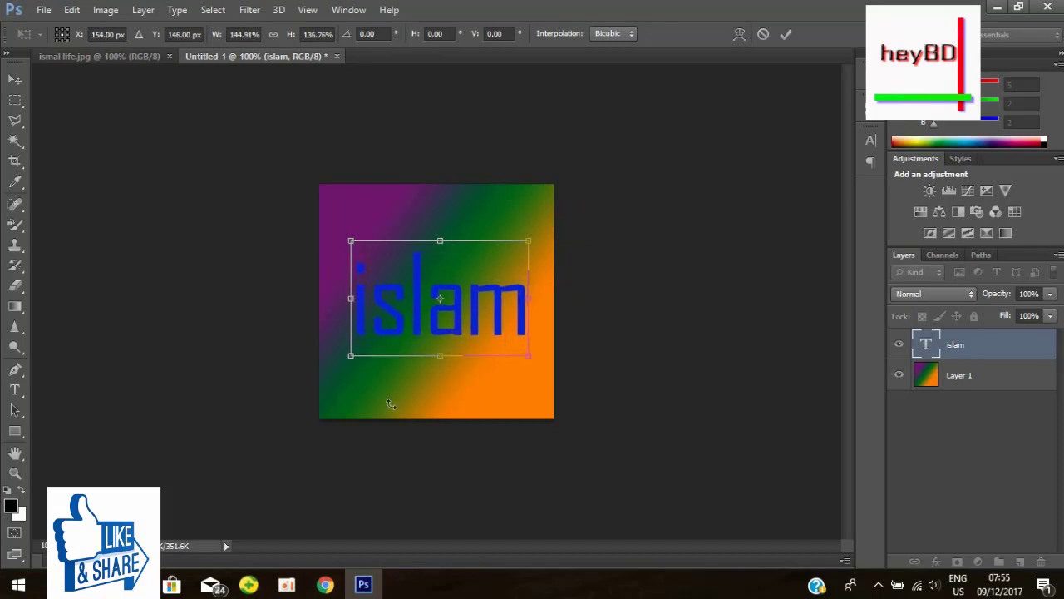
key("Return")
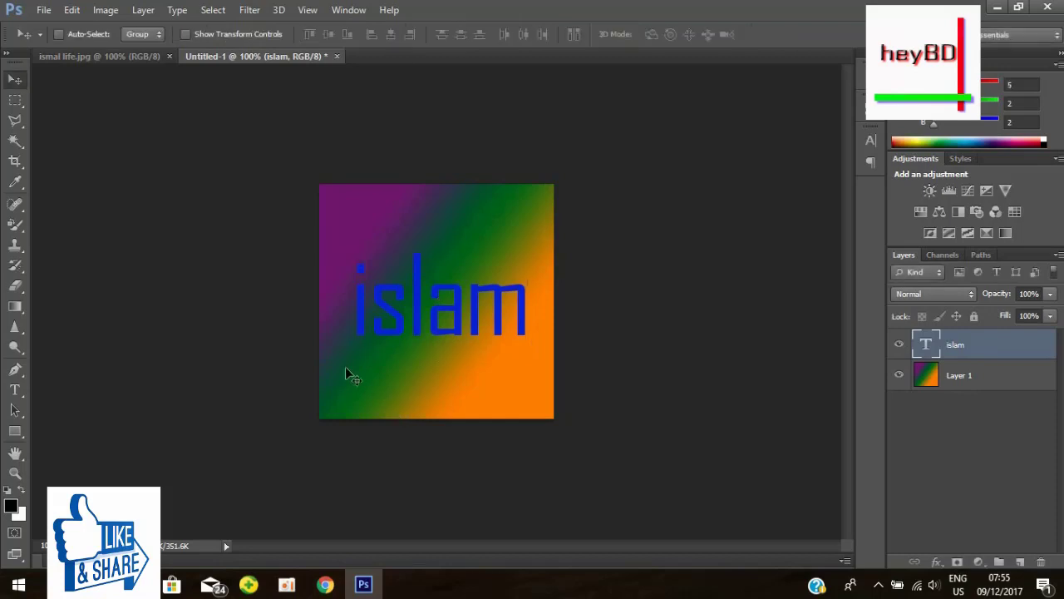
Recolour the whole 'islam' text to near-white #f3f3f6.
left_click(15, 389)
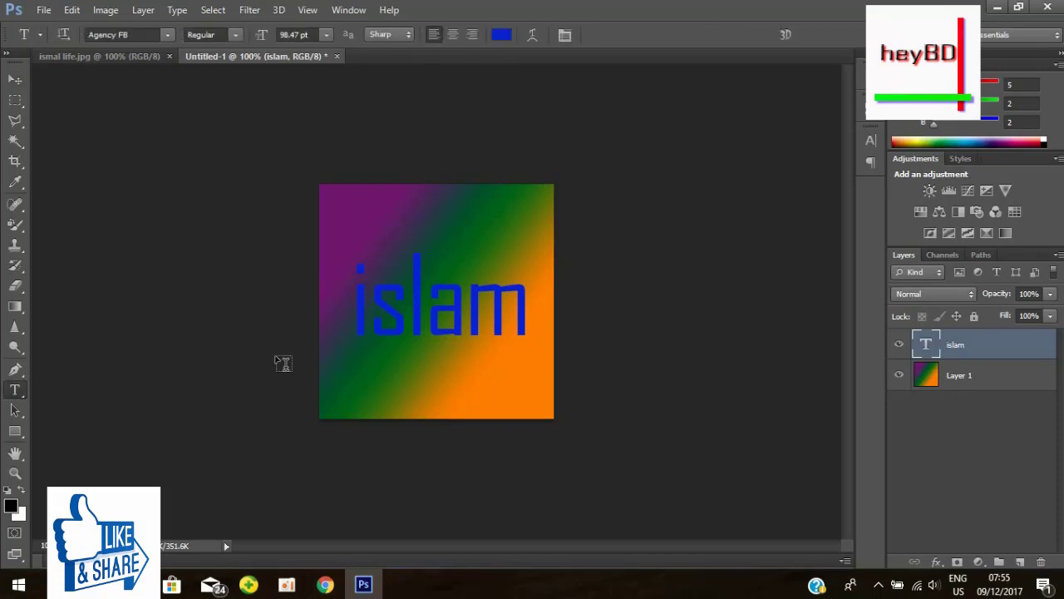
left_click(366, 314)
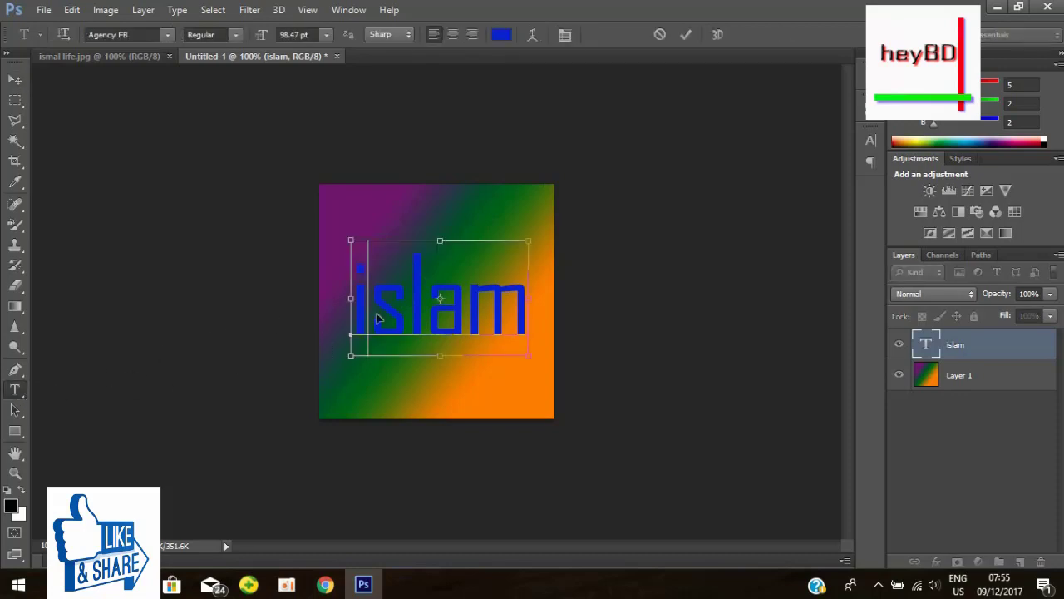
double_click(376, 315)
left_click(501, 35)
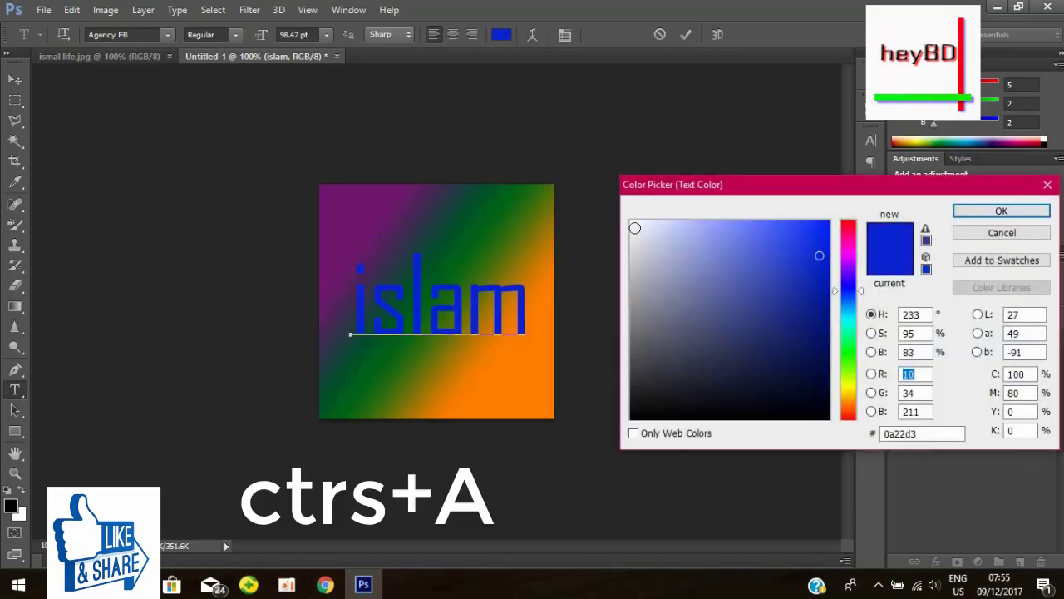
left_click(632, 227)
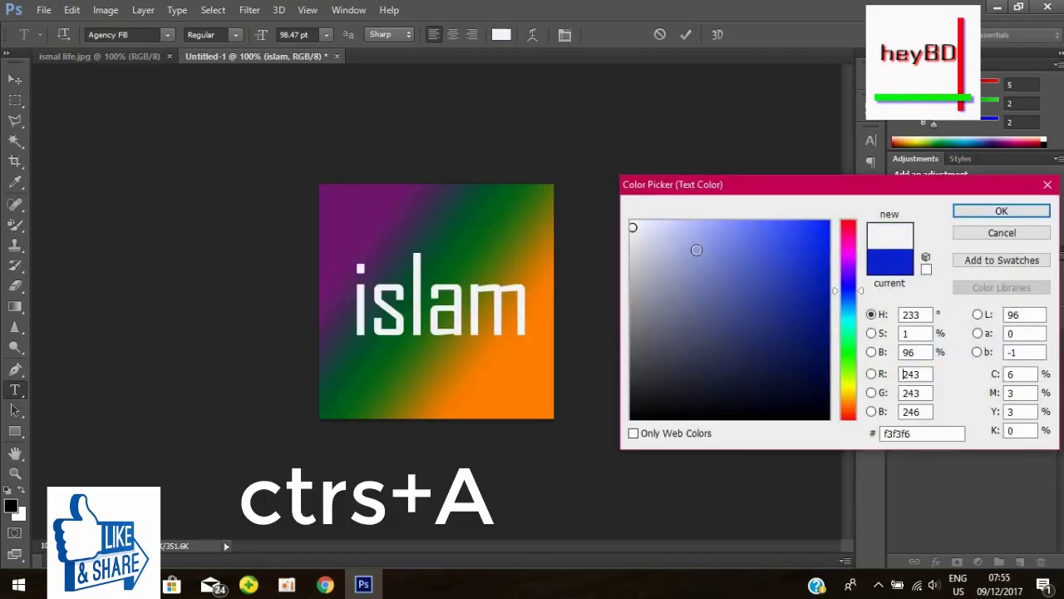
left_click(997, 214)
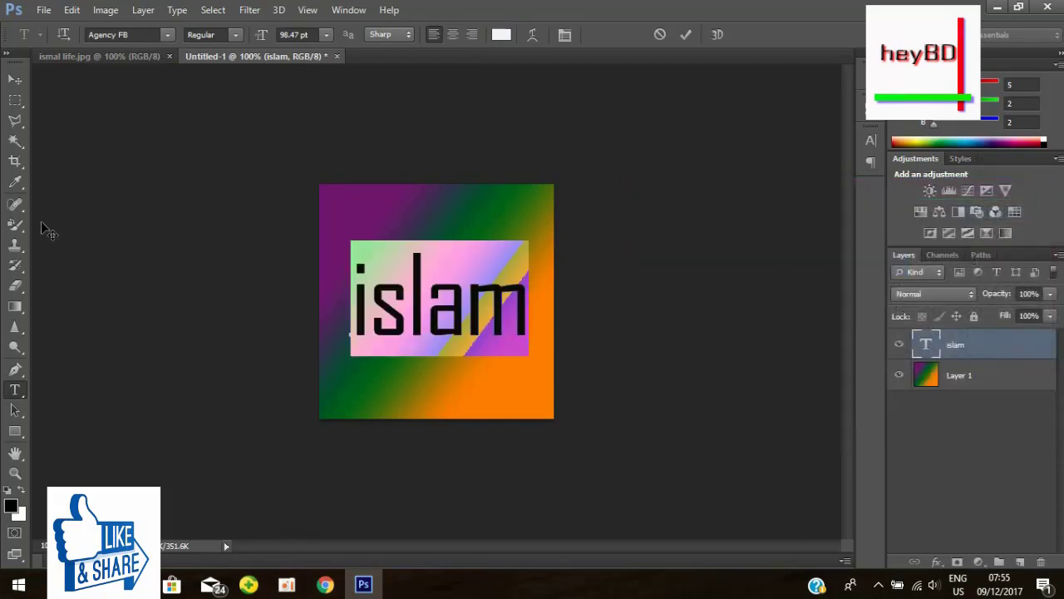
left_click(15, 80)
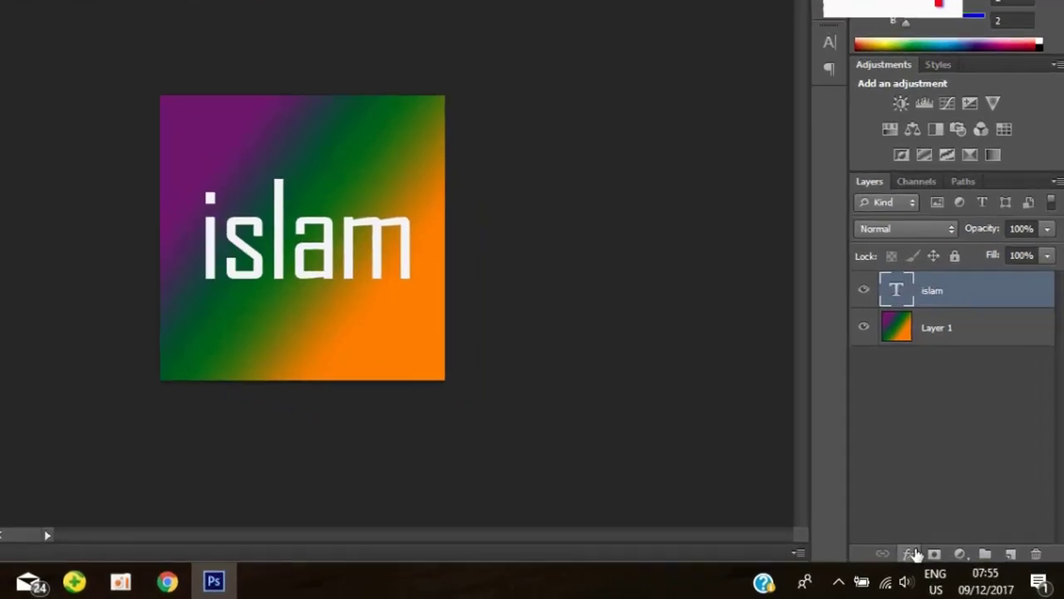
Add a Multiply drop shadow at 75% opacity with a larger distance to the text layer.
left_click(936, 561)
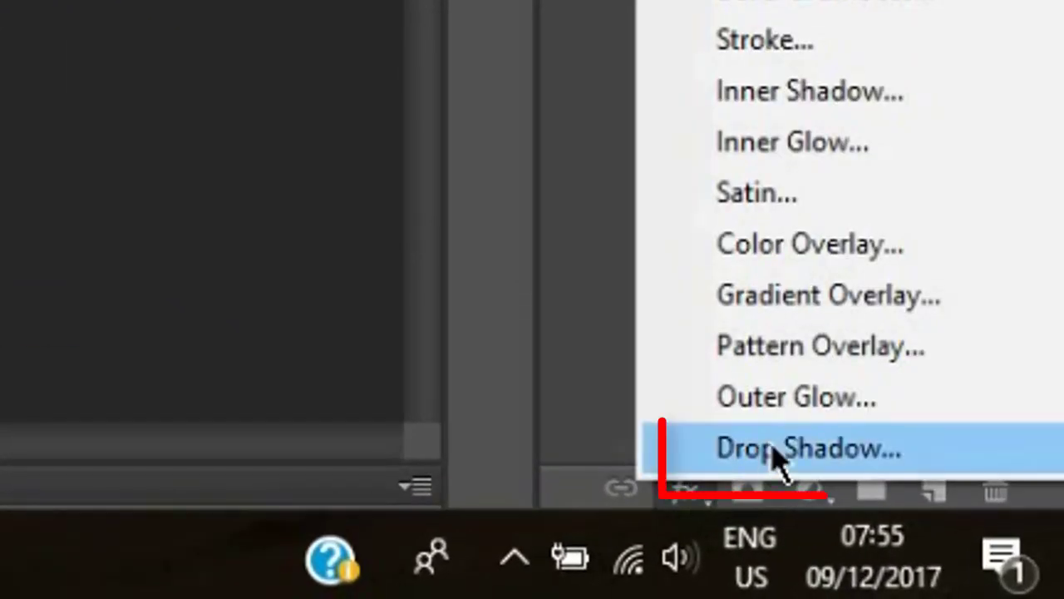
left_click(772, 450)
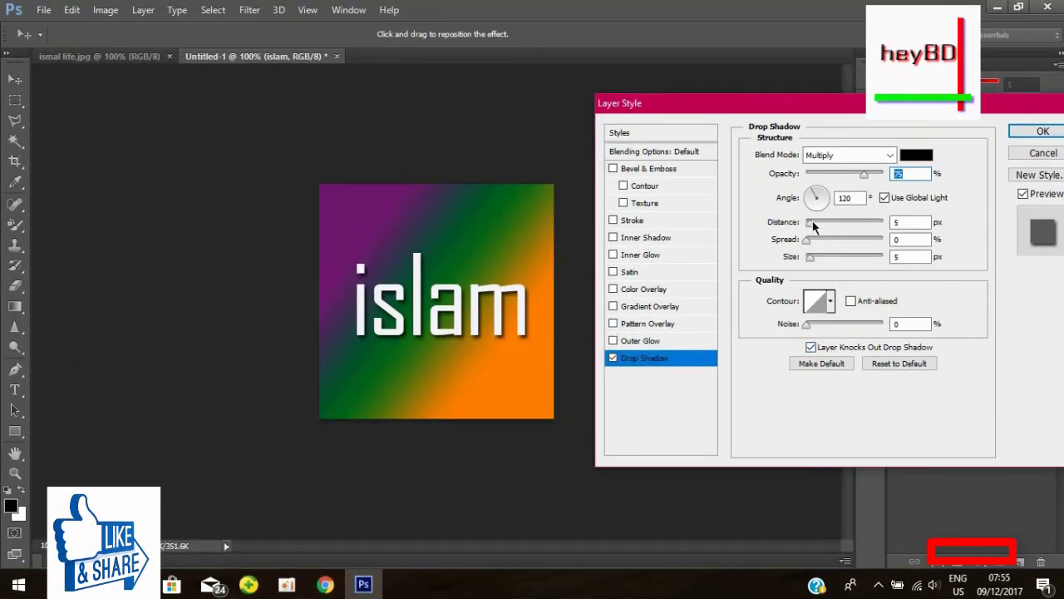
mouse_move(813, 226)
left_mouse_down()
mouse_move(822, 223)
mouse_move(812, 225)
left_mouse_up()
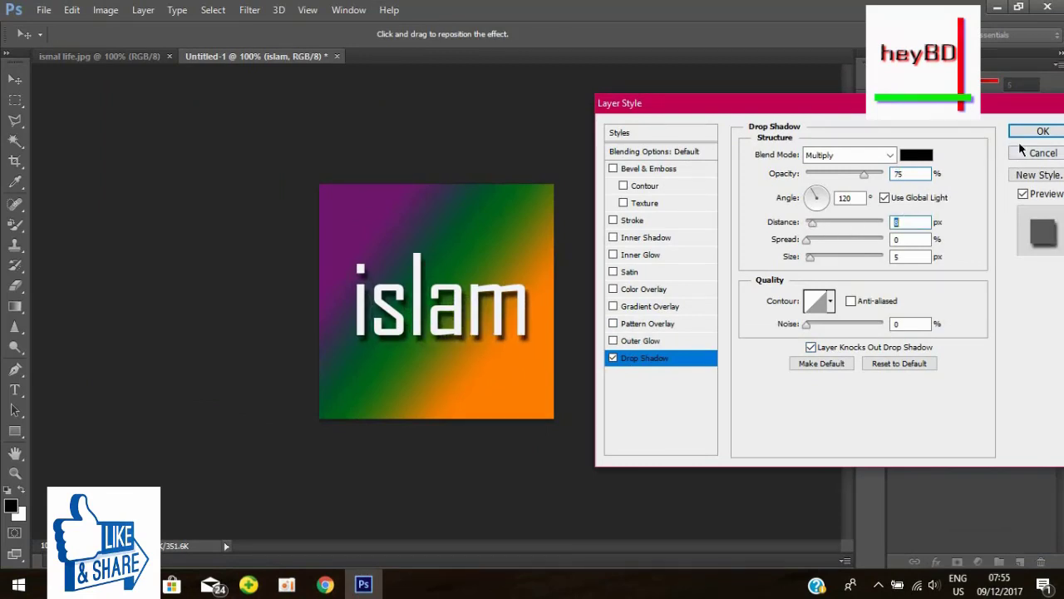
left_click(1041, 132)
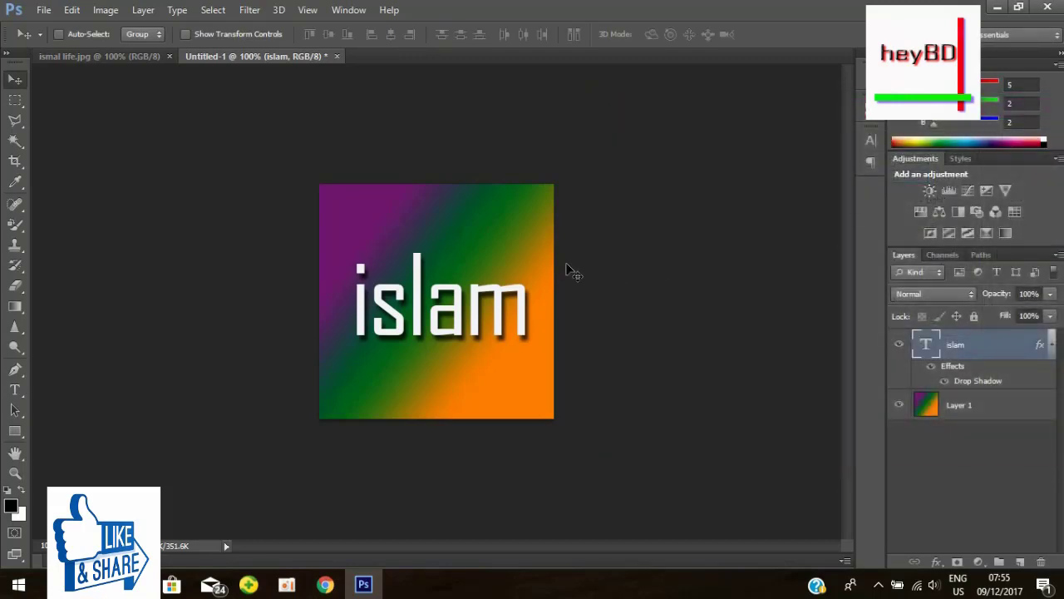
Save the logo as Untitled-1.jpg on the Desktop at quality 12, replacing the existing file.
left_click(39, 11)
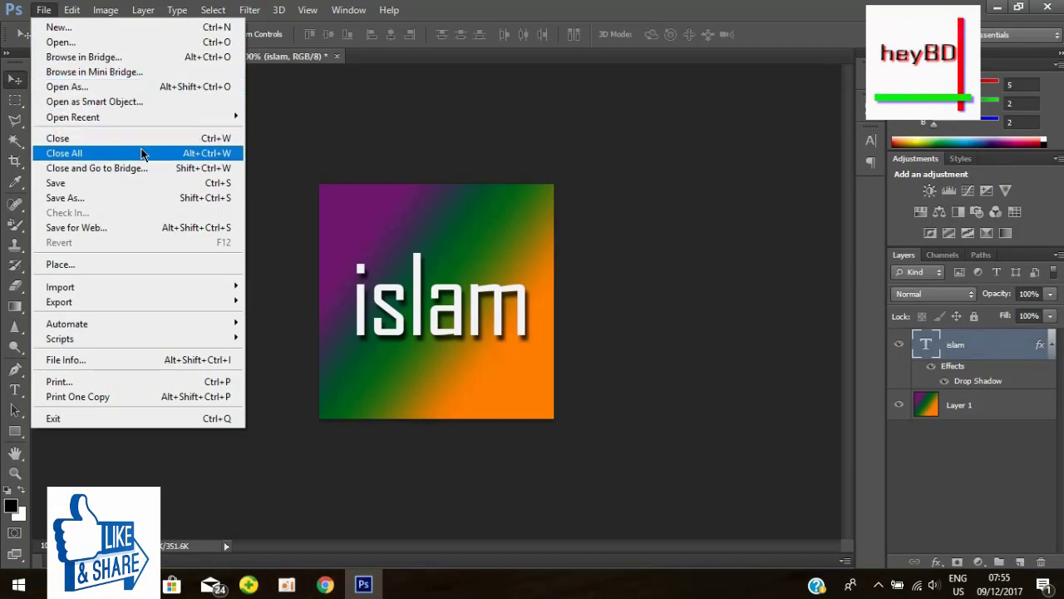
left_click(154, 199)
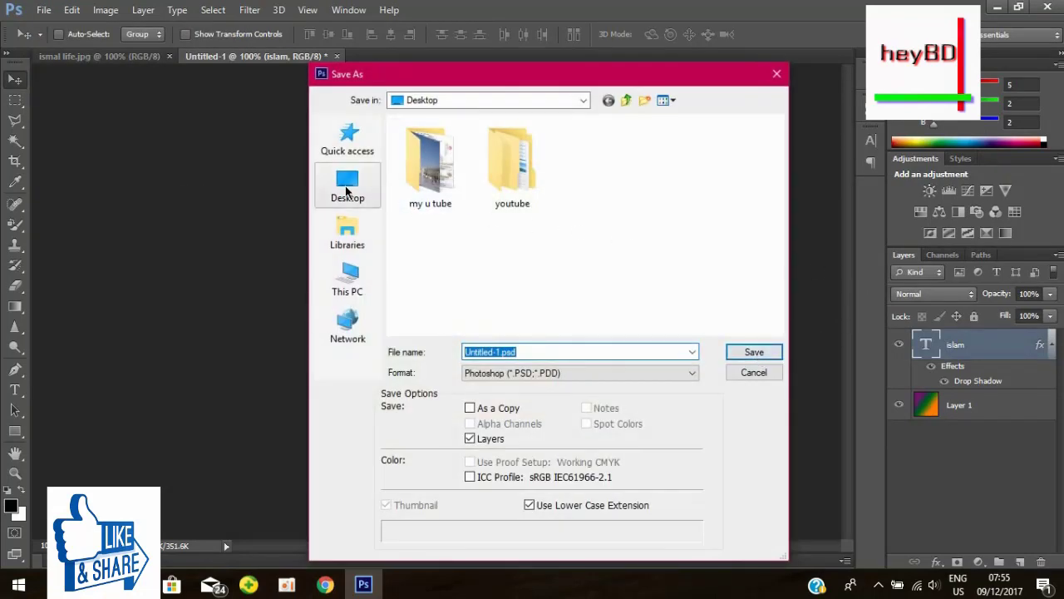
left_click(347, 191)
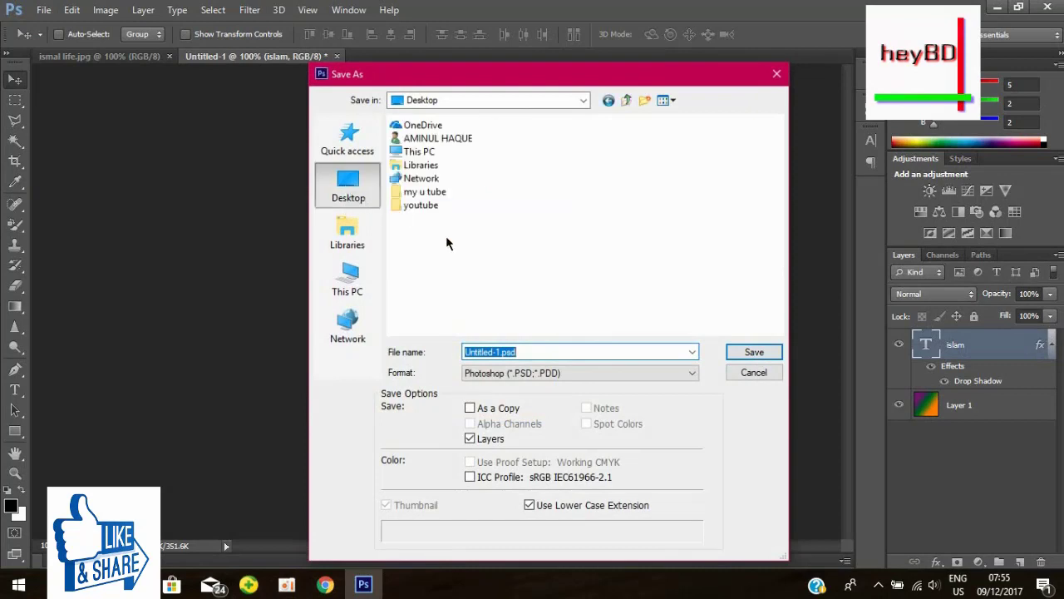
left_click(635, 371)
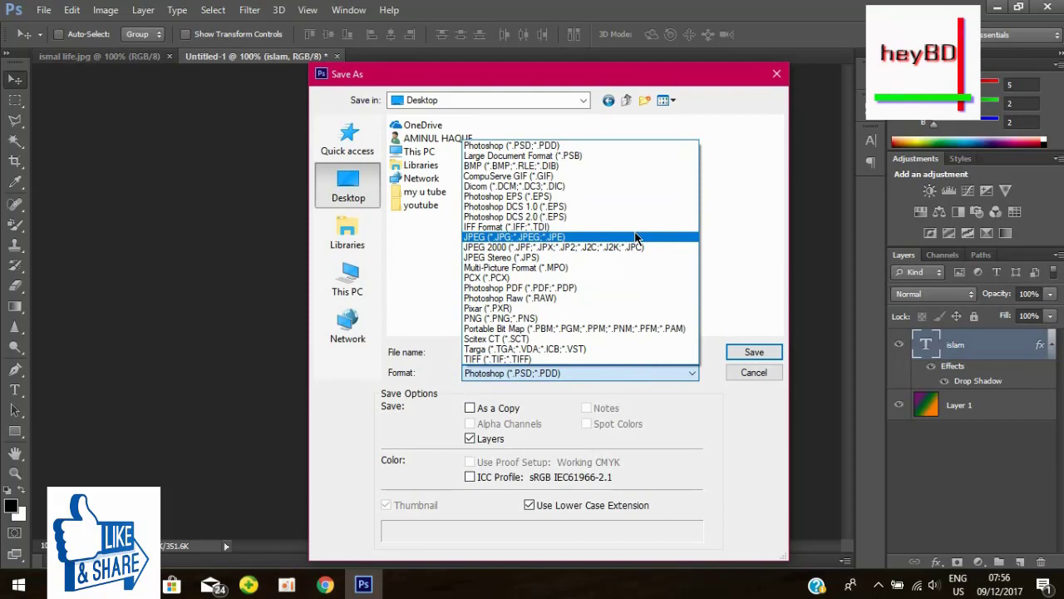
left_click(636, 238)
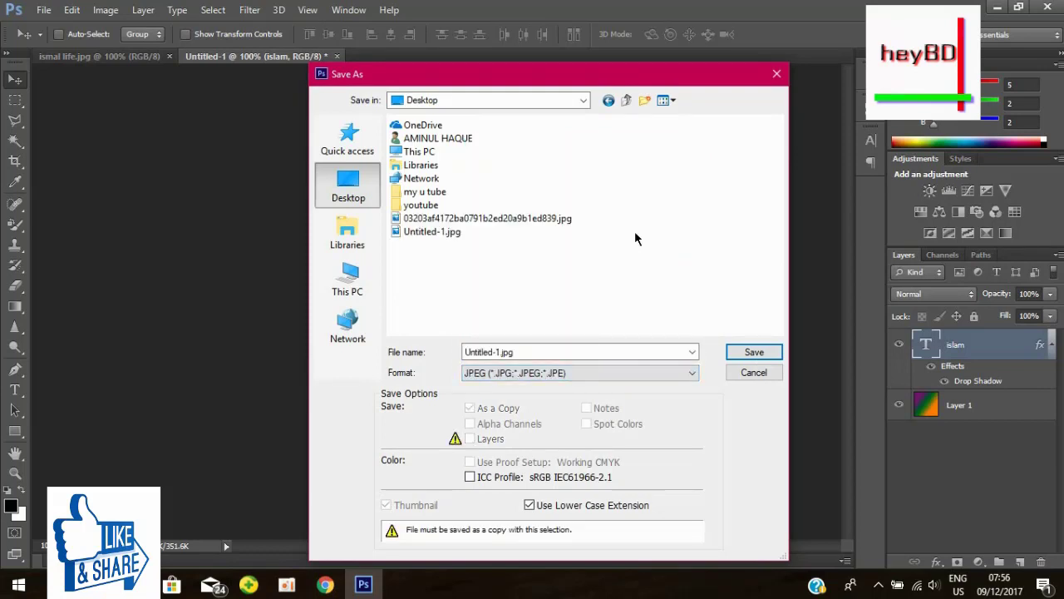
left_click(754, 353)
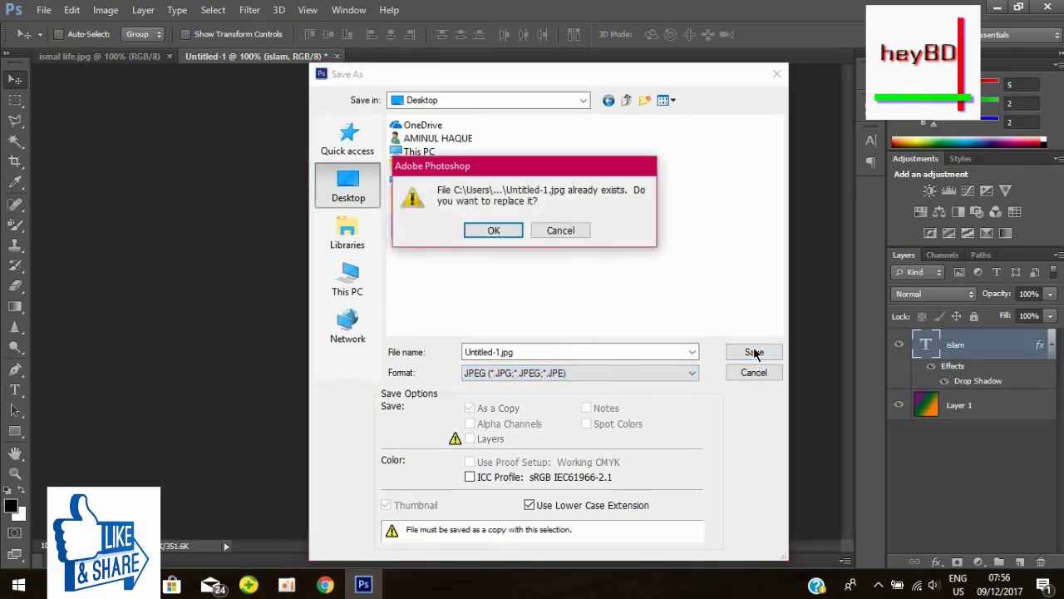
left_click(485, 230)
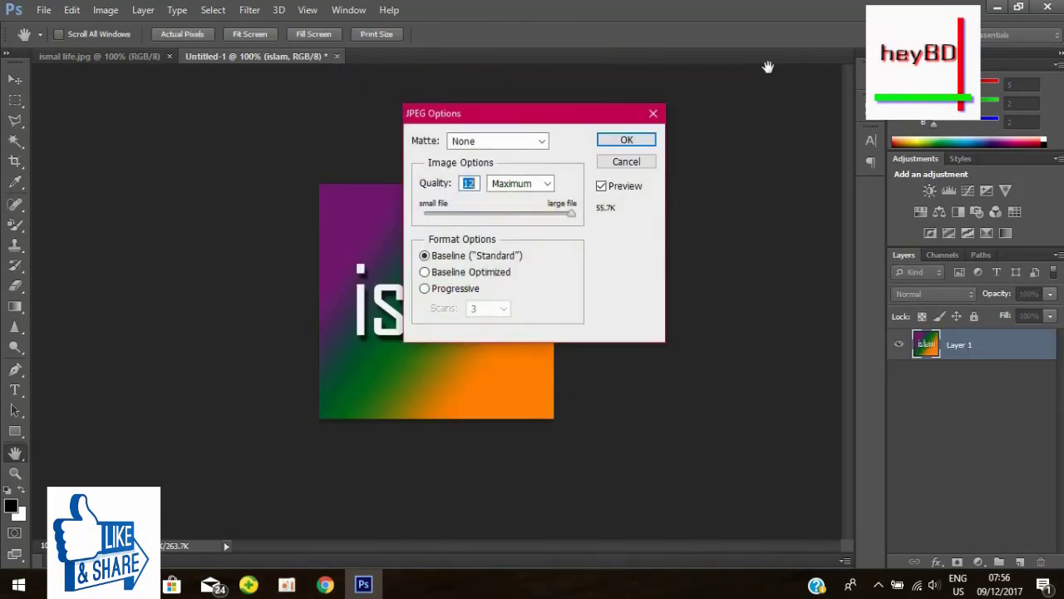
left_click(626, 141)
left_click(997, 8)
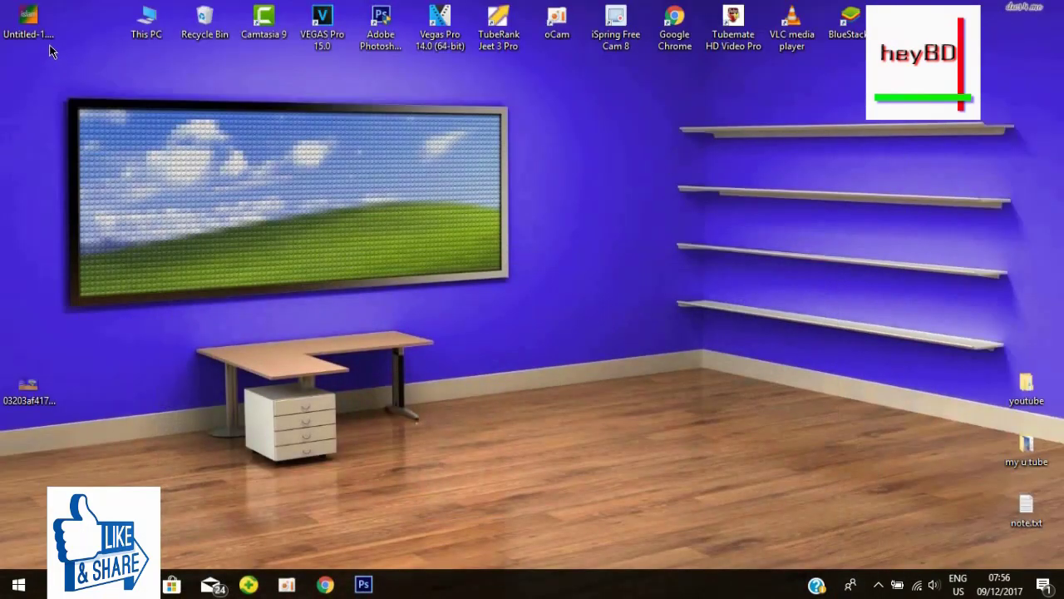
Open Untitled-1.jpg from the desktop in Windows Photos to view the finished logo.
left_click_drag(30, 31, 86, 78)
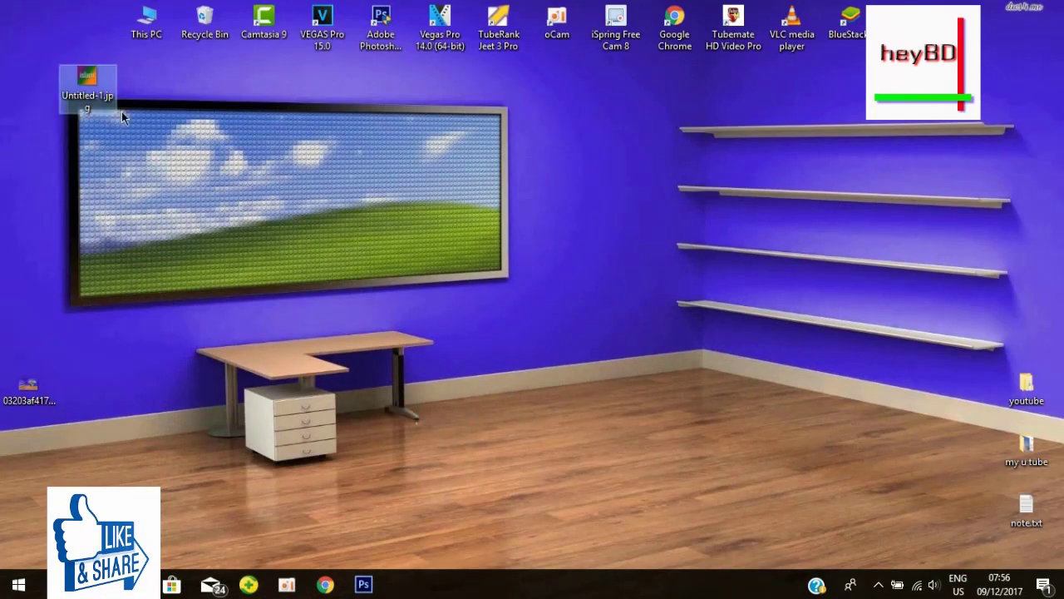
double_click(87, 78)
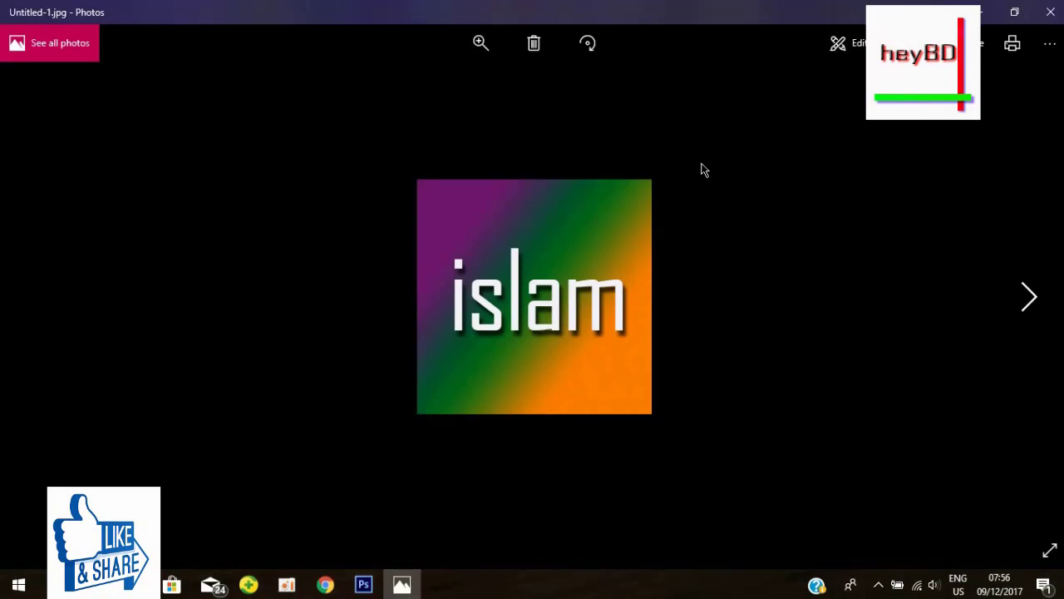